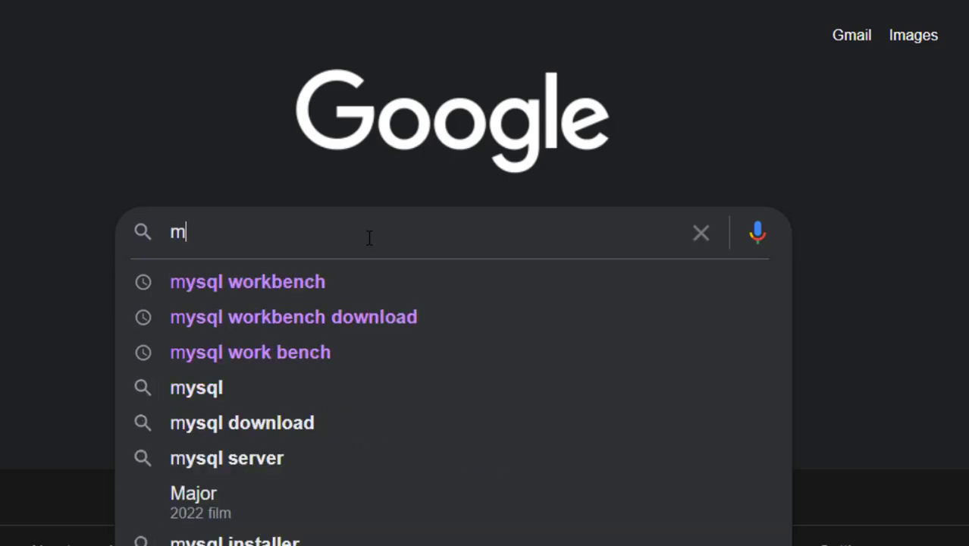
Search the web for mysql work bench and open the Download MySQL Workbench result on dev.mysql.com
text(l work)
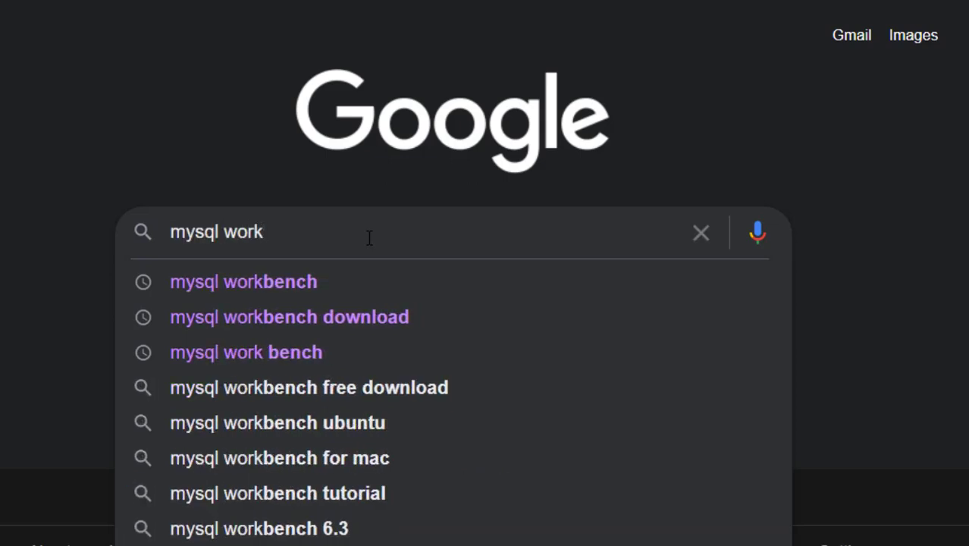
click(333, 355)
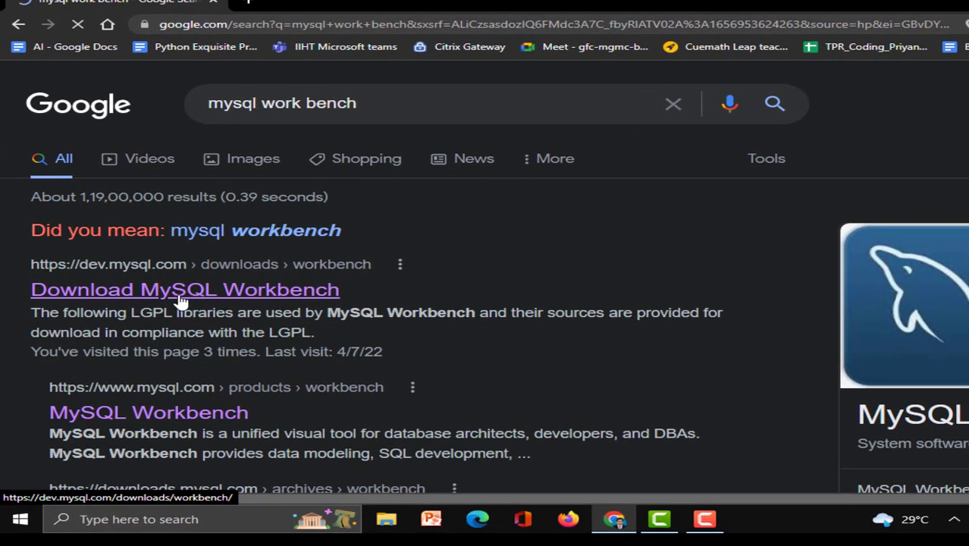
scroll(400, 277, down, 1)
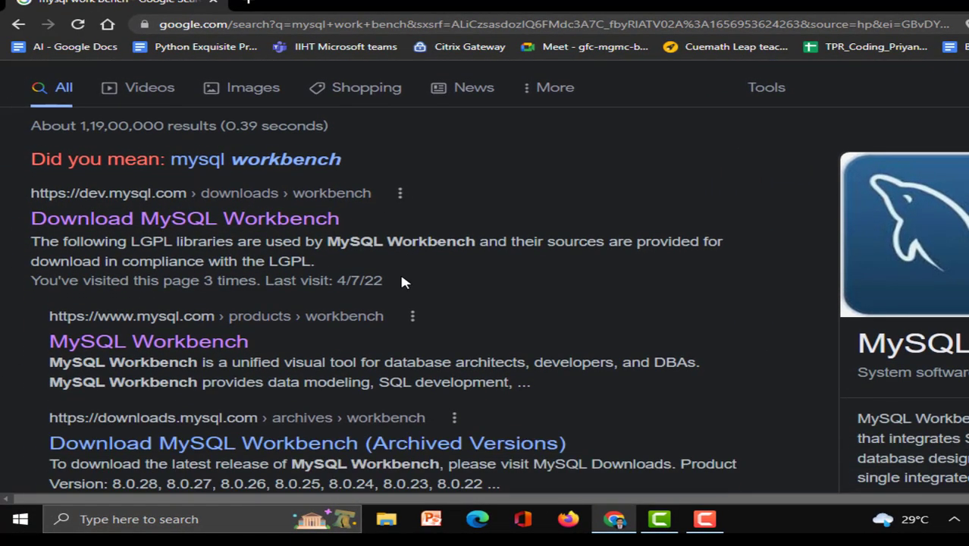
scroll(402, 282, down, 1)
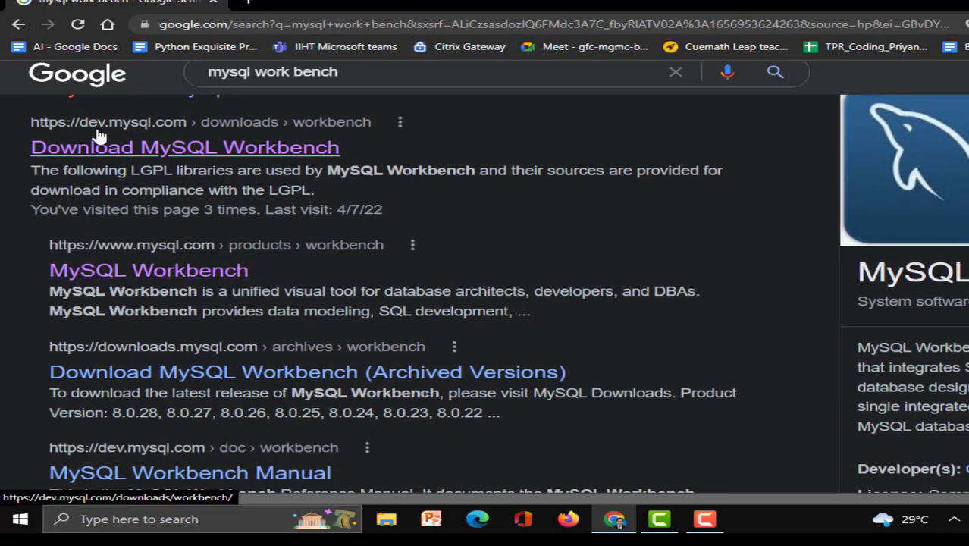
click(147, 154)
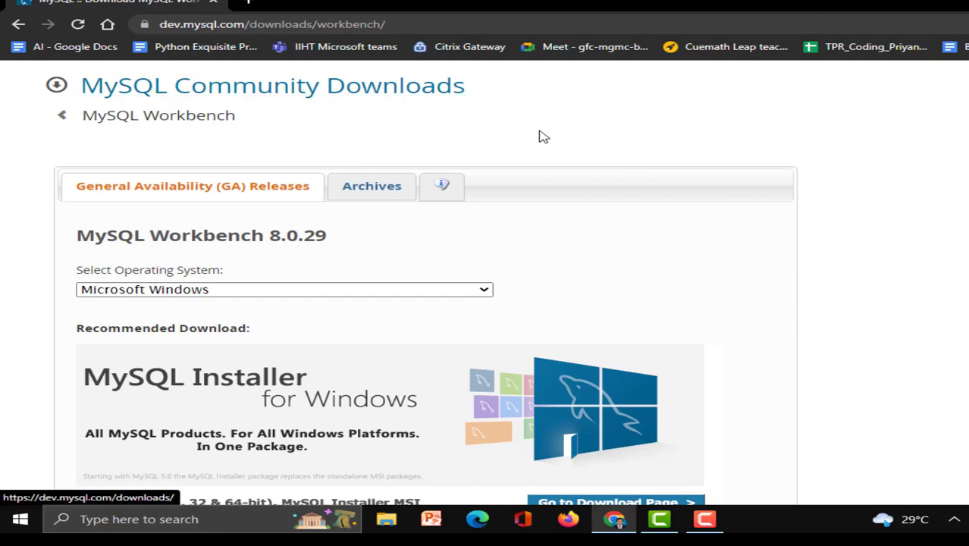
Go to the download page for the Windows MySQL Installer MSI
scroll(609, 221, down, 2)
scroll(531, 288, down, 1)
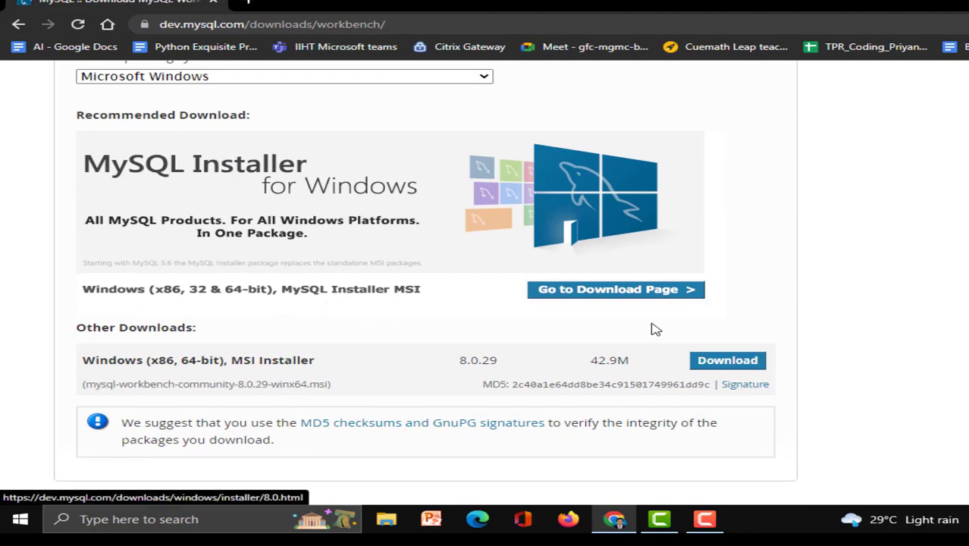
click(597, 297)
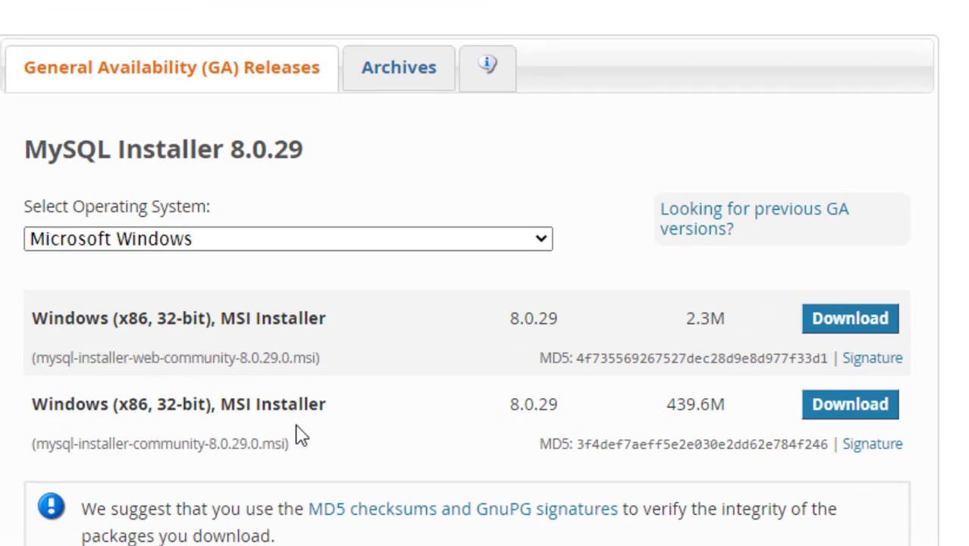
Download the 2.3M mysql-installer-web-community-8.0.29.0.msi installer, skipping the Oracle account login
drag(726, 406, 661, 409)
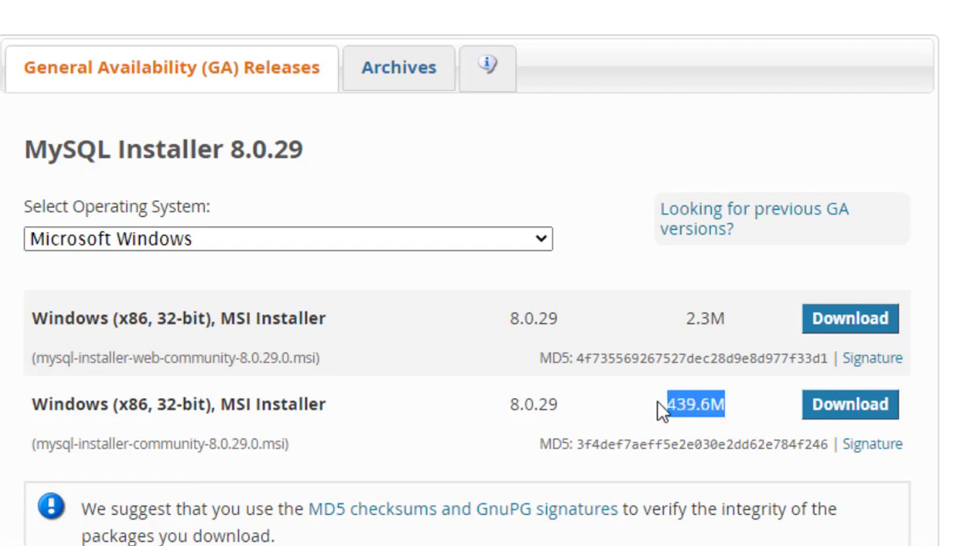
click(745, 421)
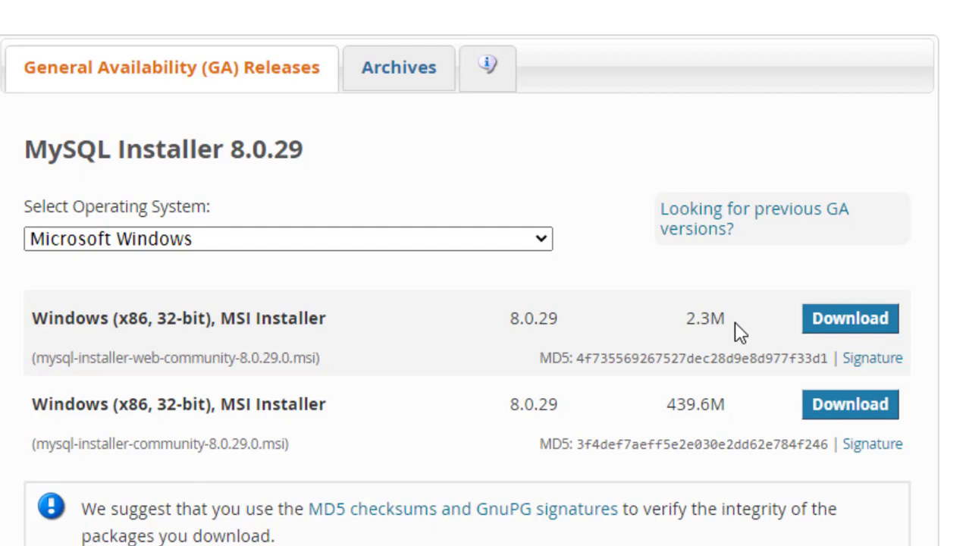
drag(736, 328, 680, 322)
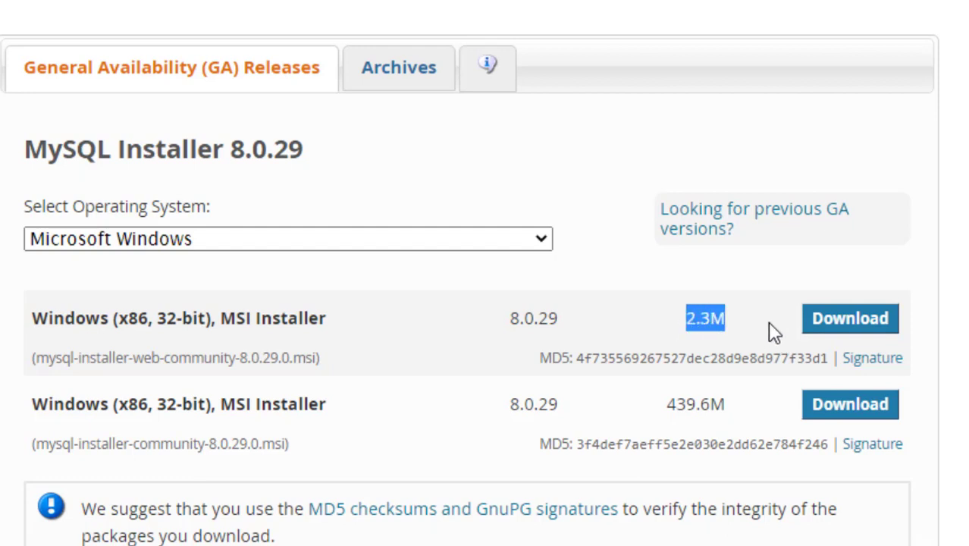
click(845, 331)
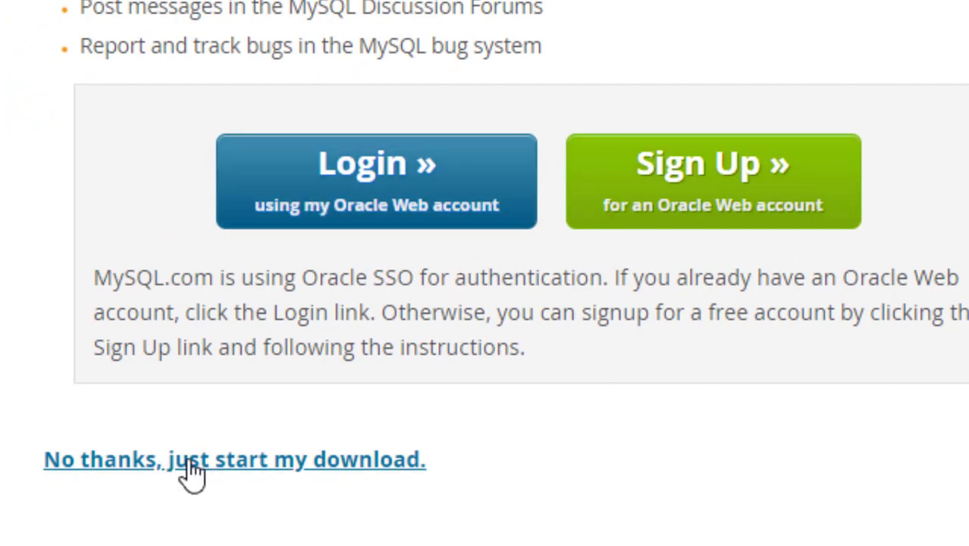
click(362, 478)
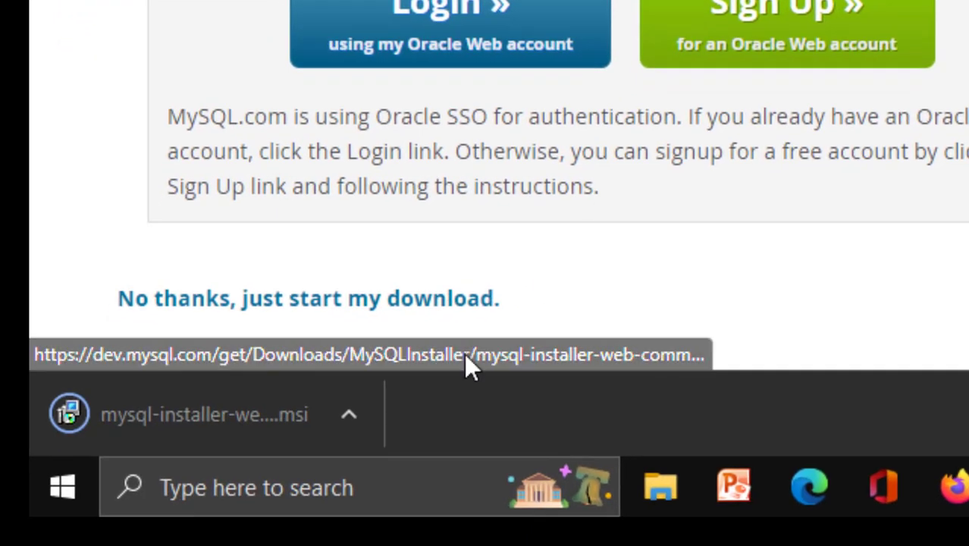
Run the downloaded installer and choose the Full setup type
click(217, 410)
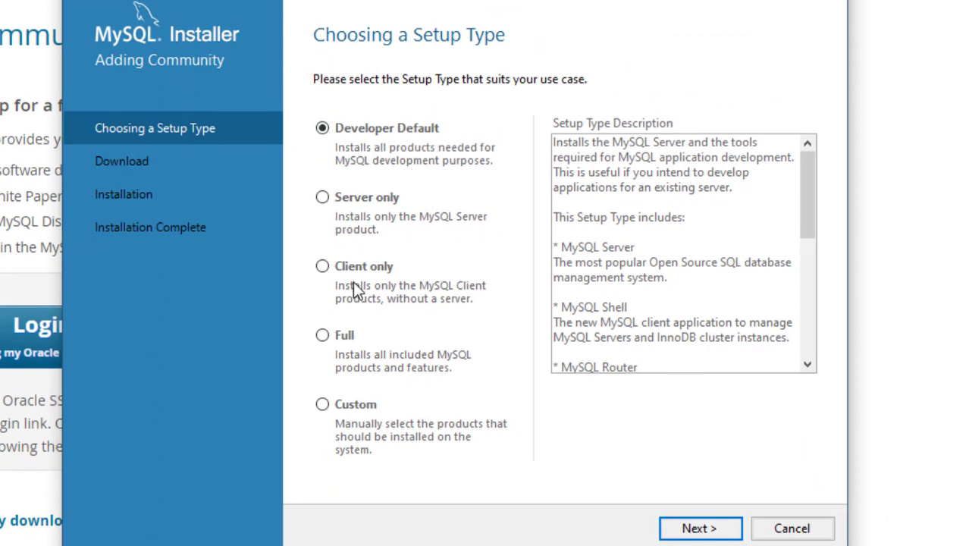
click(323, 336)
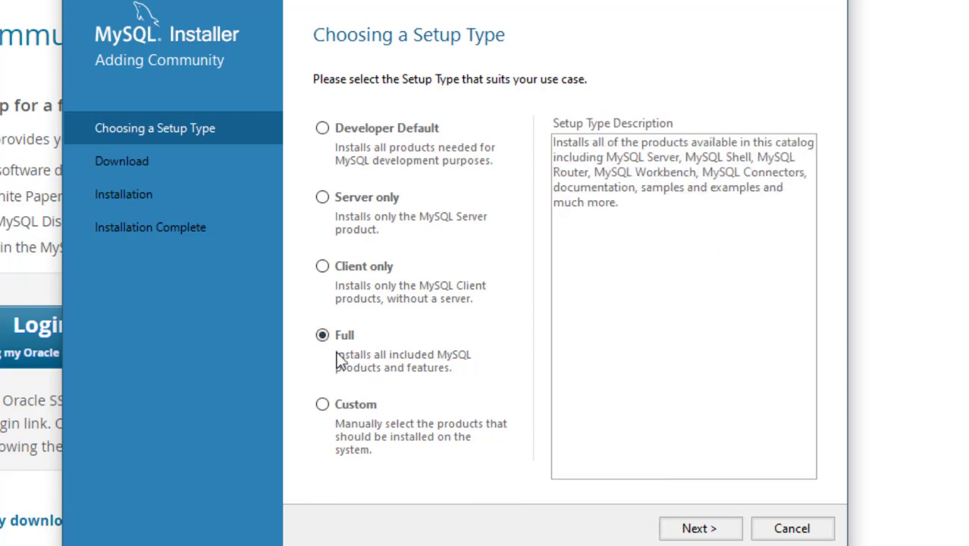
click(699, 529)
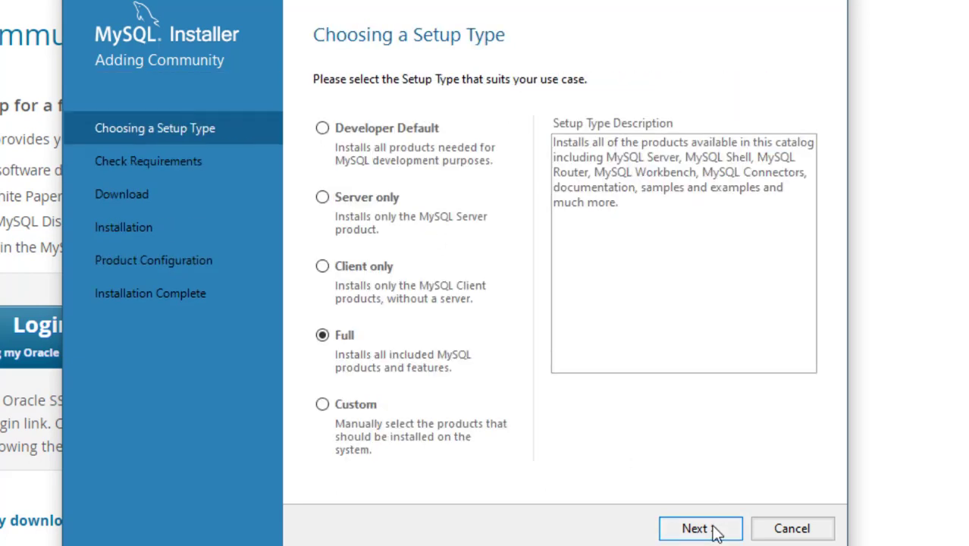
Continue past the unsatisfied Visual Studio requirement, agreeing to proceed without it
click(713, 529)
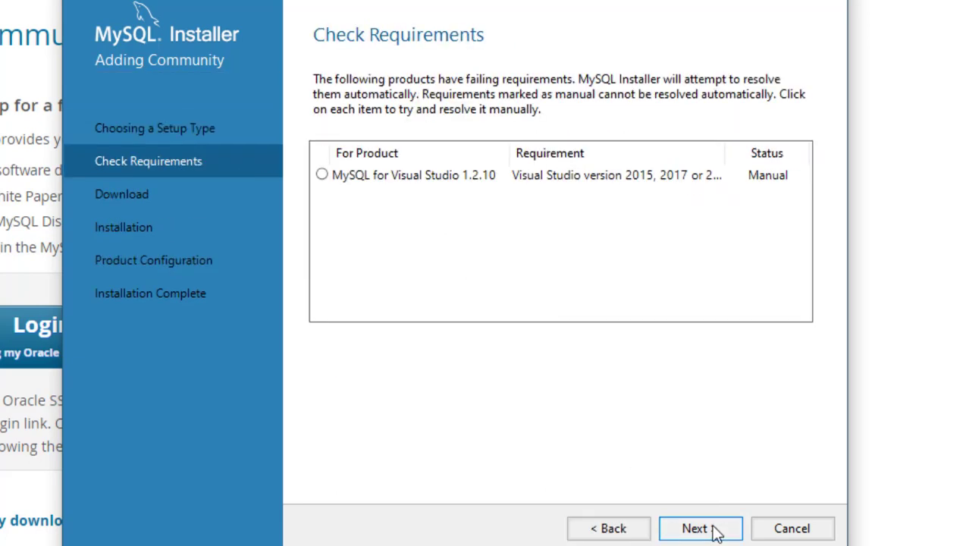
click(716, 529)
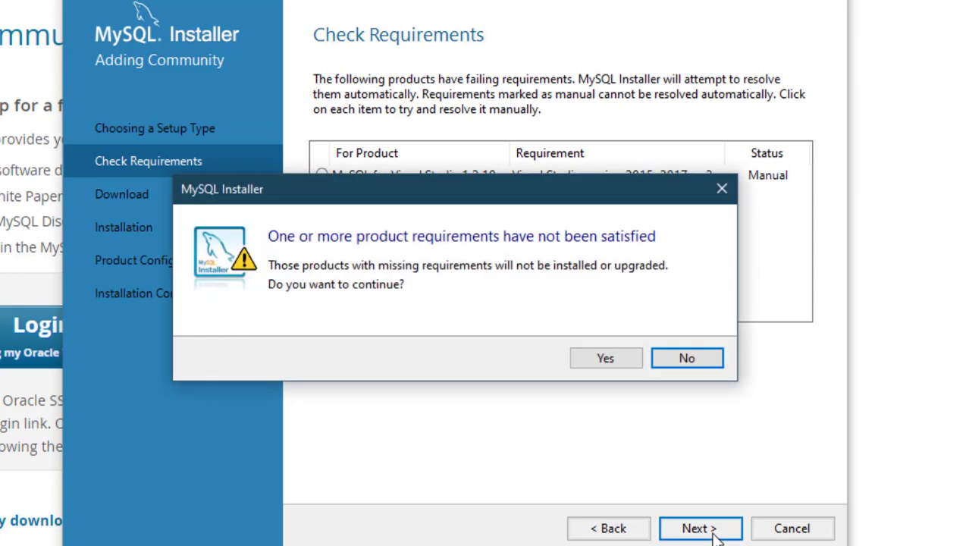
click(605, 359)
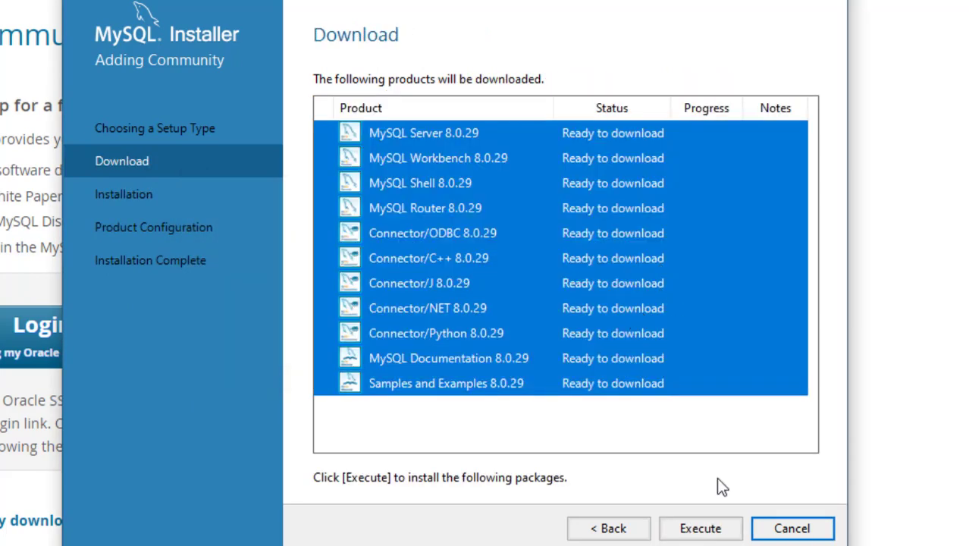
Download all listed MySQL 8.0.29 products and continue to installation
click(714, 531)
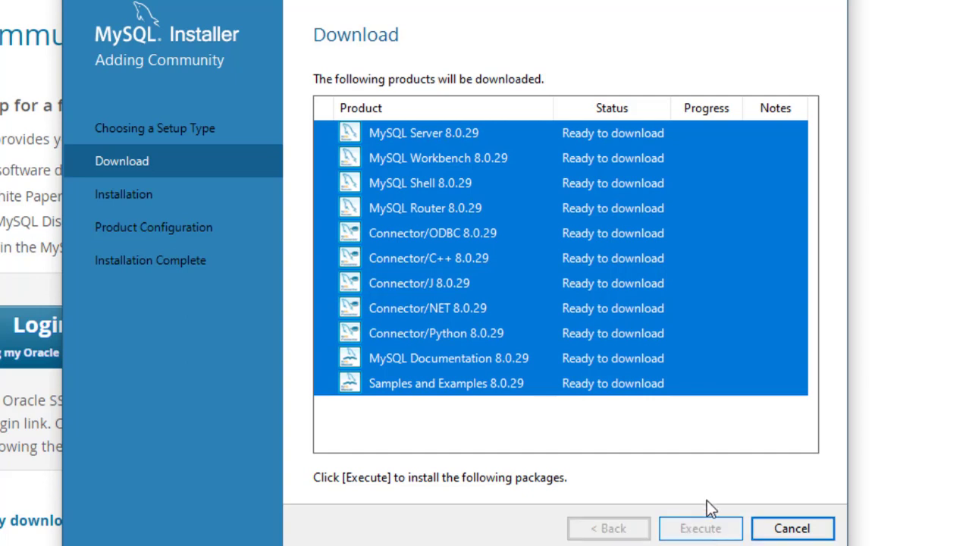
click(730, 431)
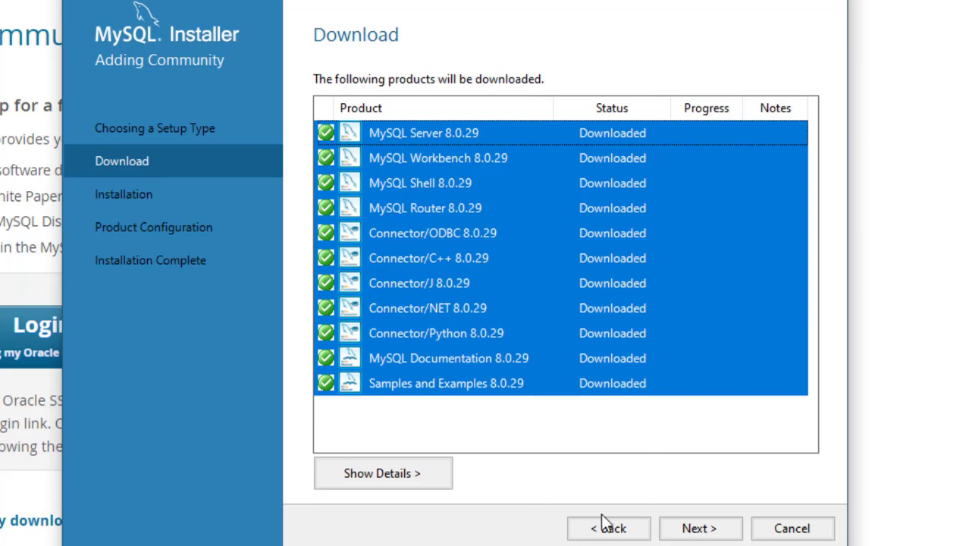
click(699, 530)
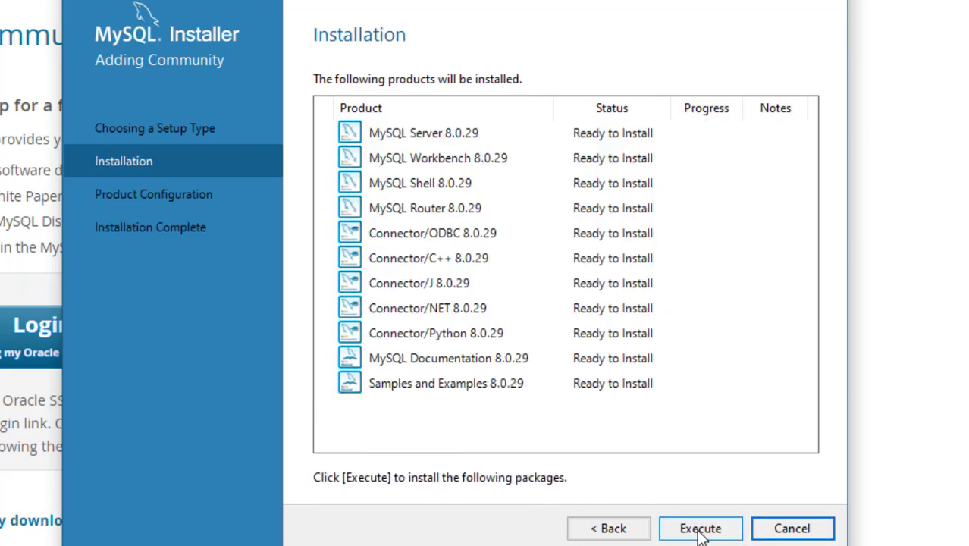
Install all the downloaded products and move on to product configuration
click(705, 535)
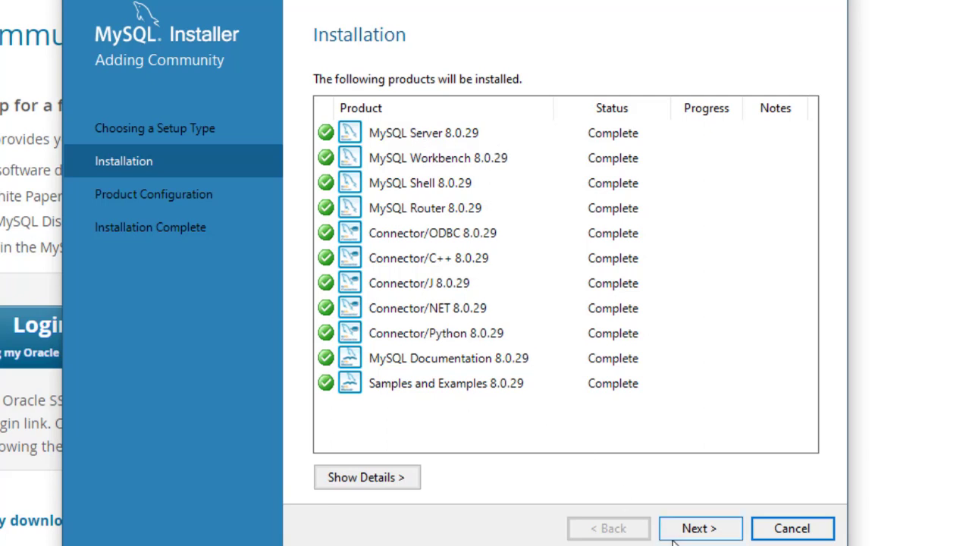
click(701, 530)
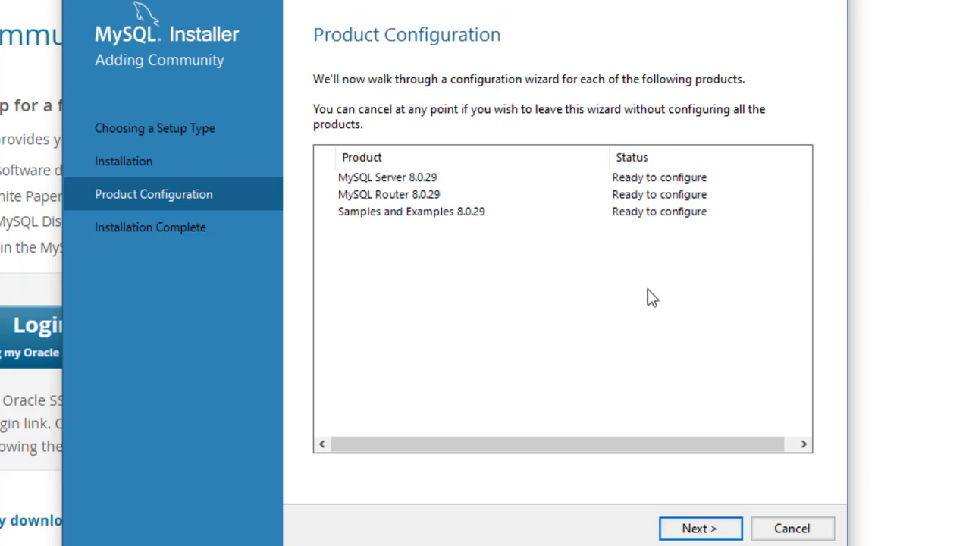
Start configuring MySQL Server, keeping Development Computer, port 3306 and strong password encryption
click(699, 528)
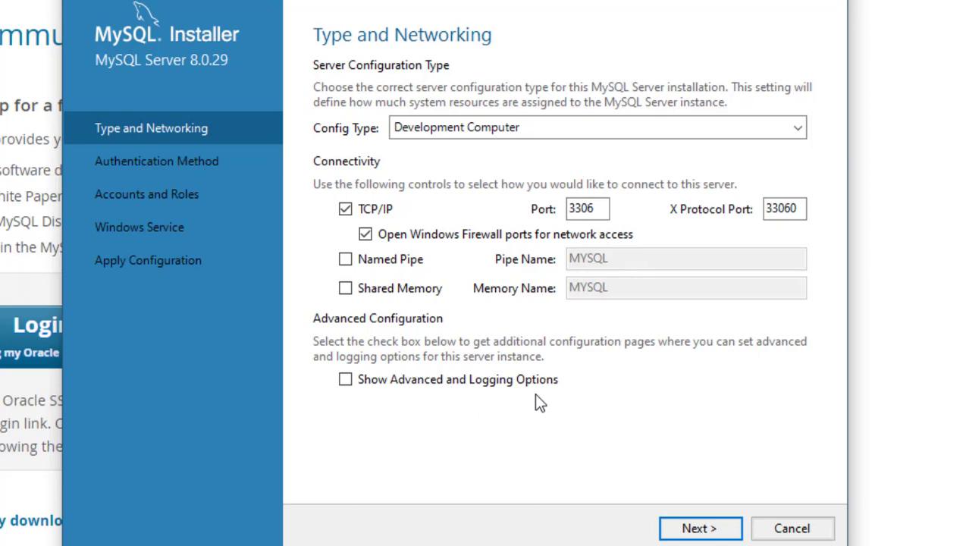
click(699, 529)
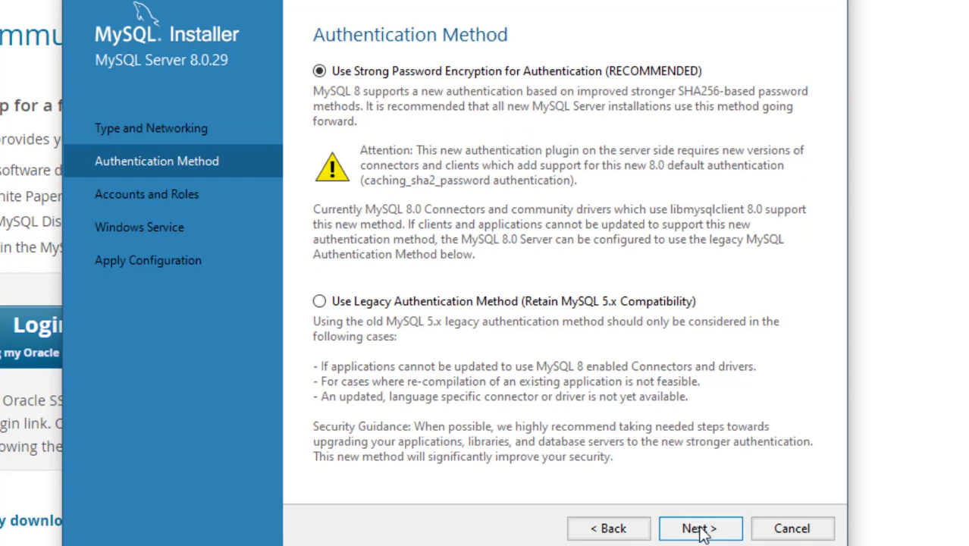
click(702, 530)
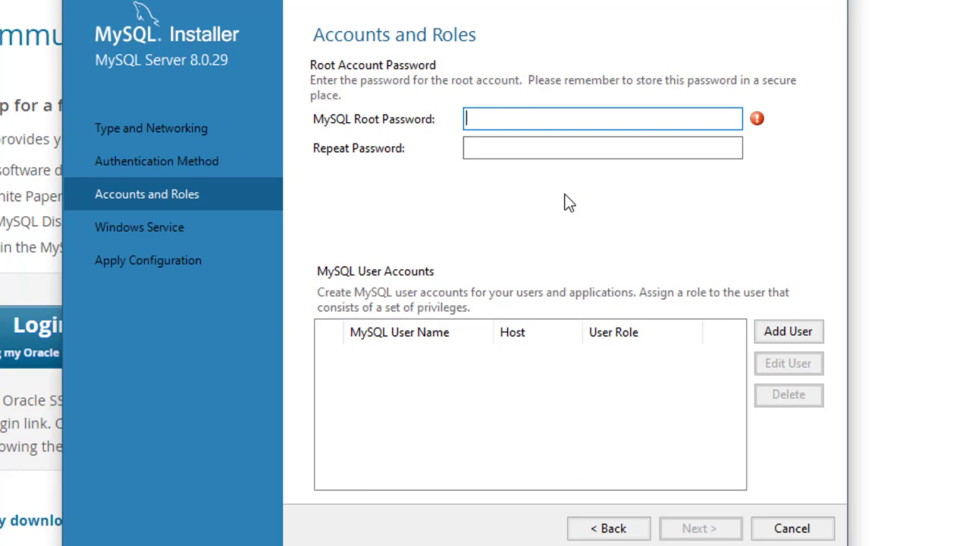
Enter and repeat the MySQL root account password, then continue
text(admin)
key(Tab)
text(admin)
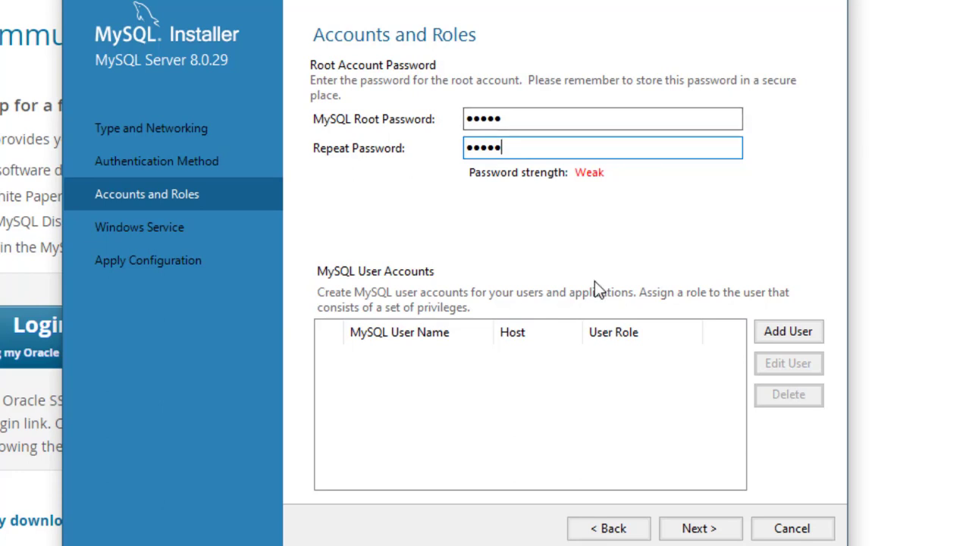
click(698, 528)
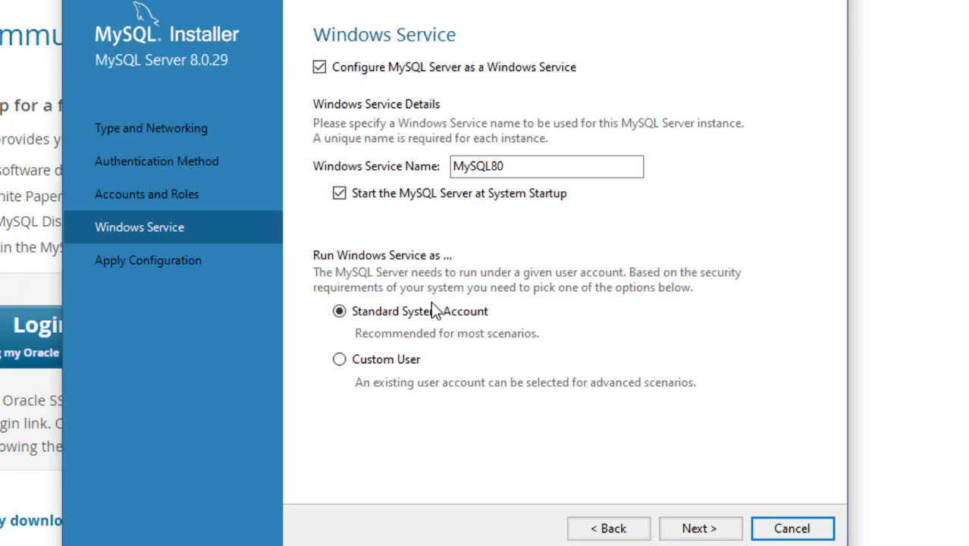
Keep the MySQL80 Windows service defaults and apply the server configuration
click(696, 528)
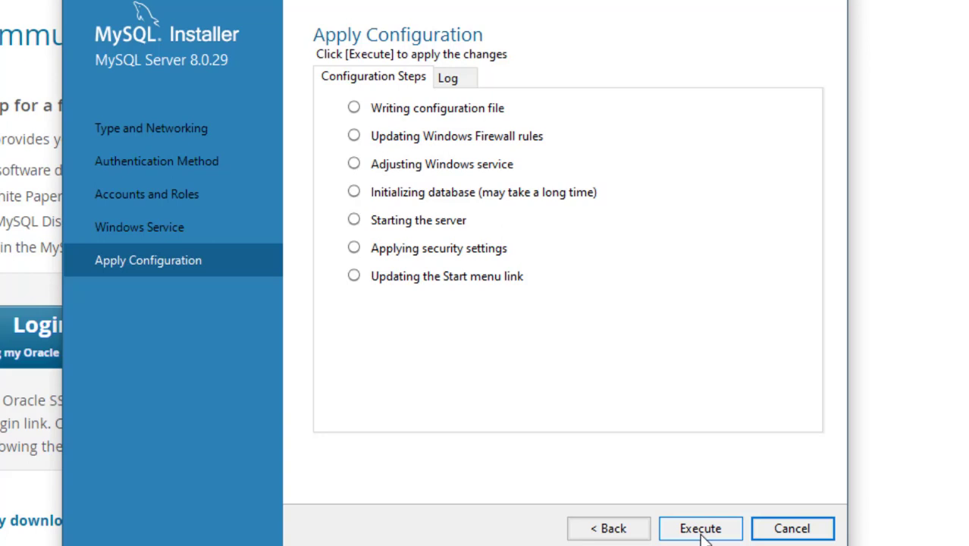
click(701, 531)
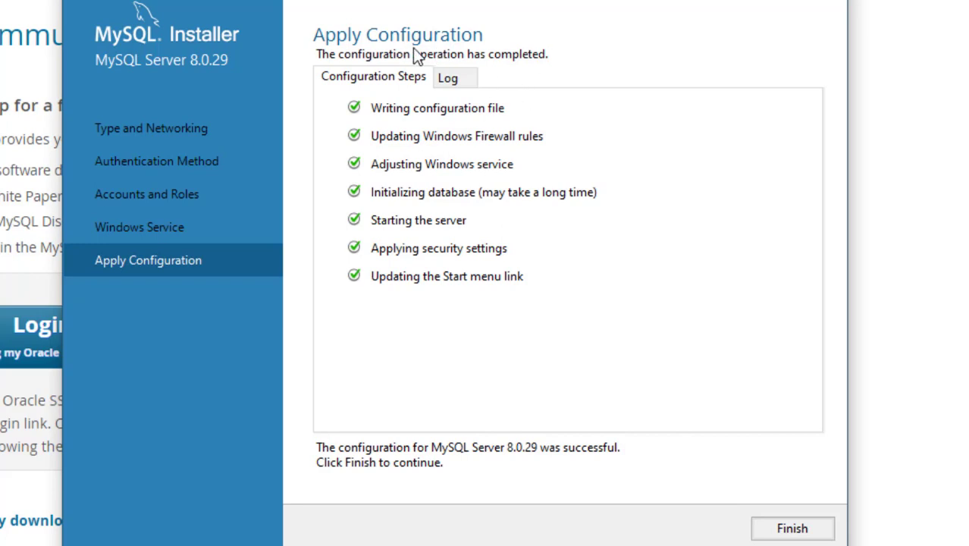
click(793, 528)
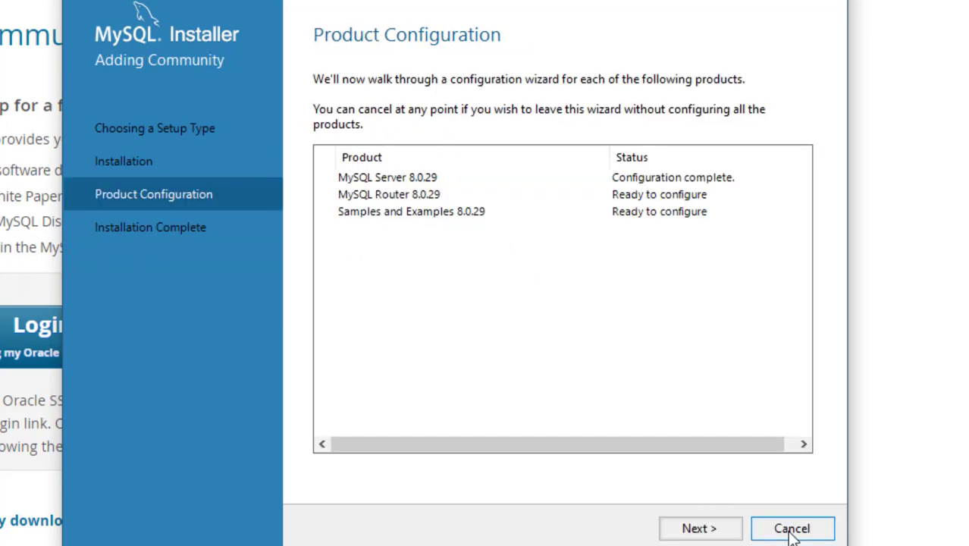
Finish the MySQL Router configuration without InnoDB Cluster bootstrapping and continue to the samples
click(695, 528)
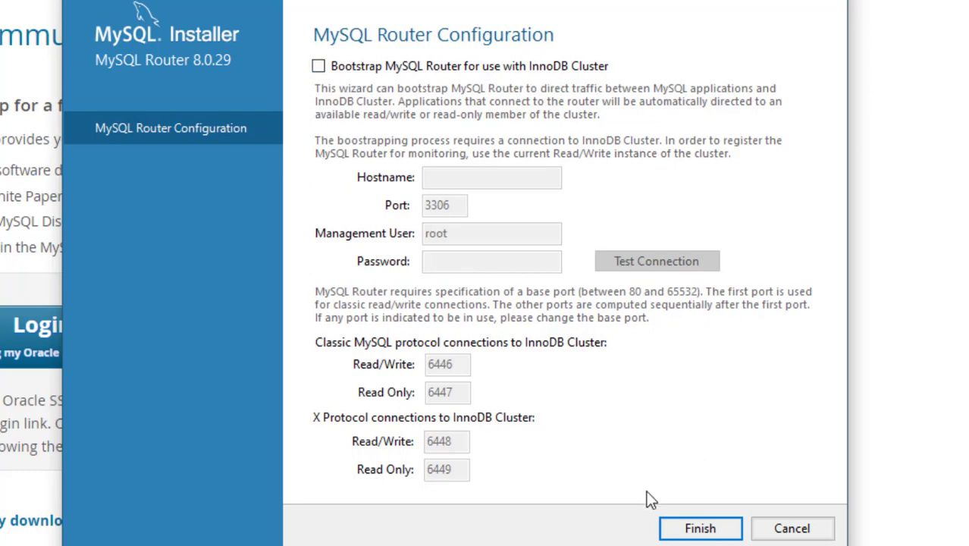
click(700, 530)
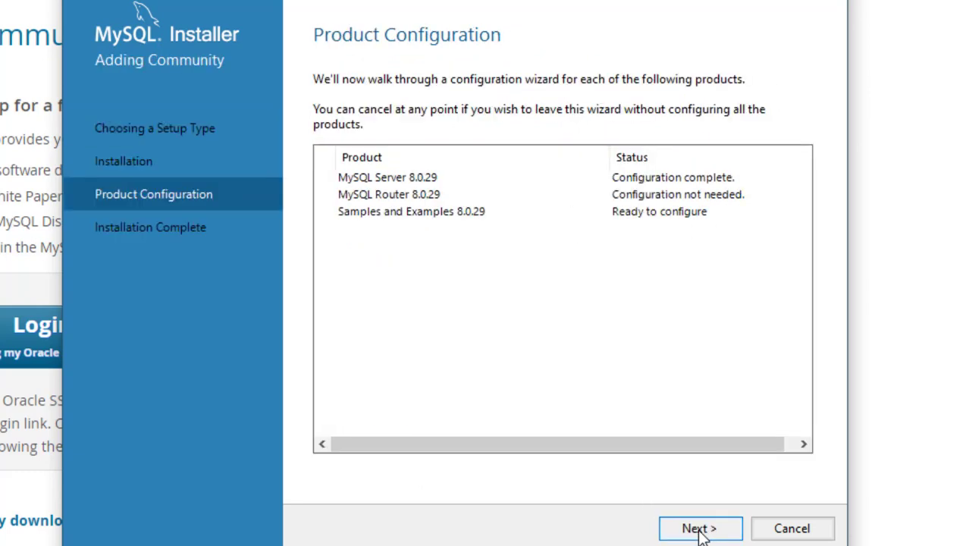
click(698, 529)
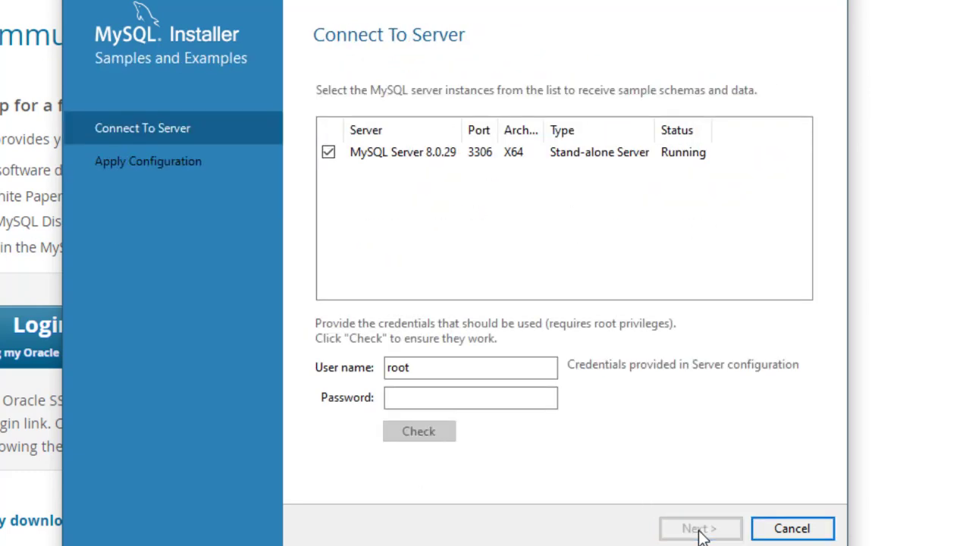
Enter the root password for connecting the samples and examples to the server
click(404, 399)
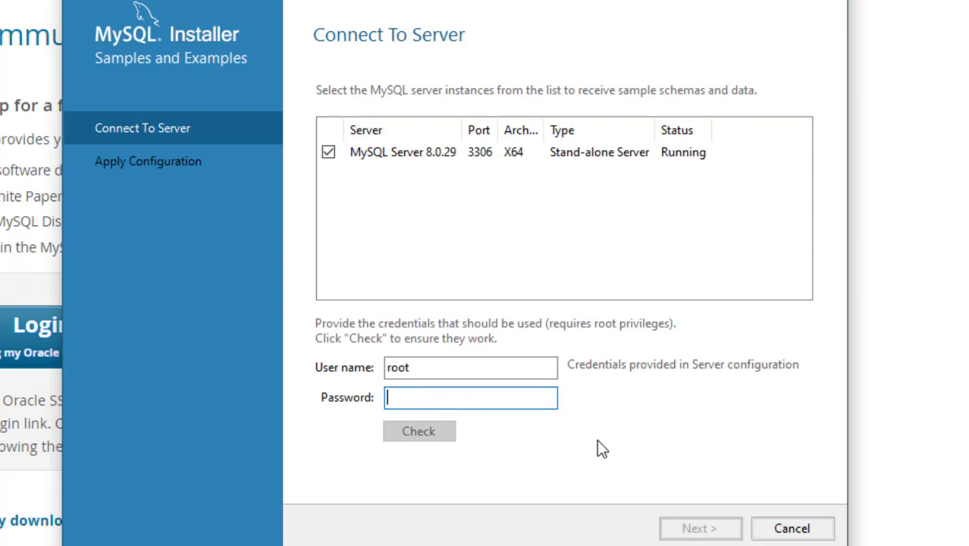
text(*****)
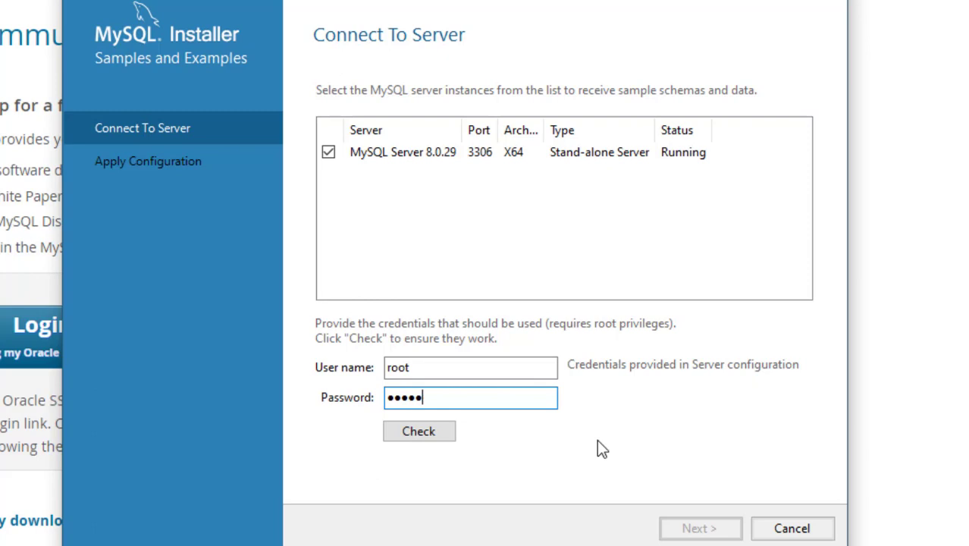
Verify the root credentials and apply the Samples and Examples configuration, finishing that wizard
click(427, 430)
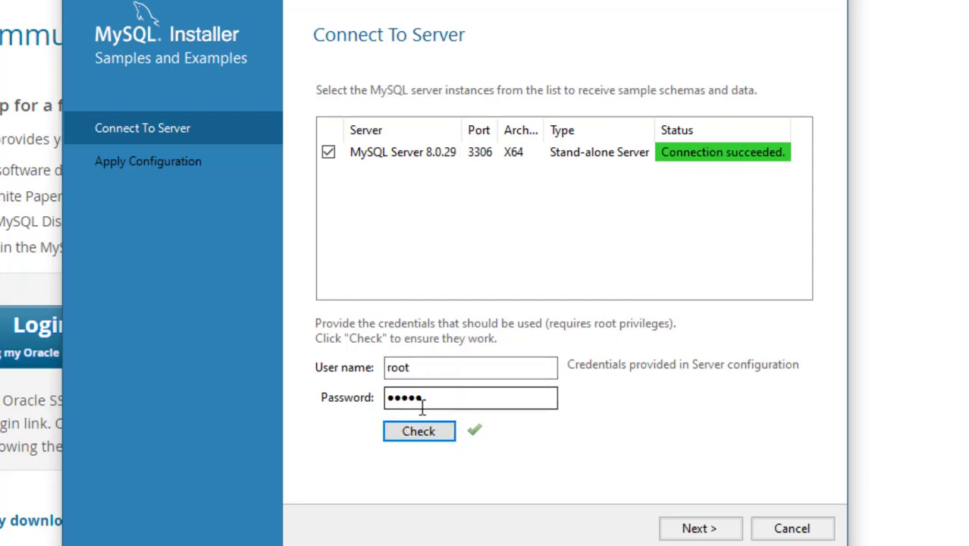
click(696, 529)
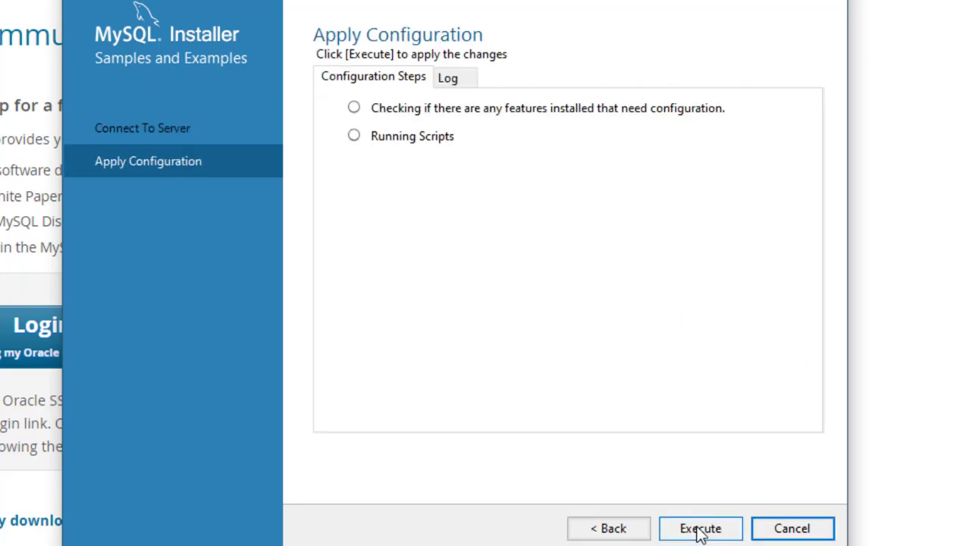
click(699, 529)
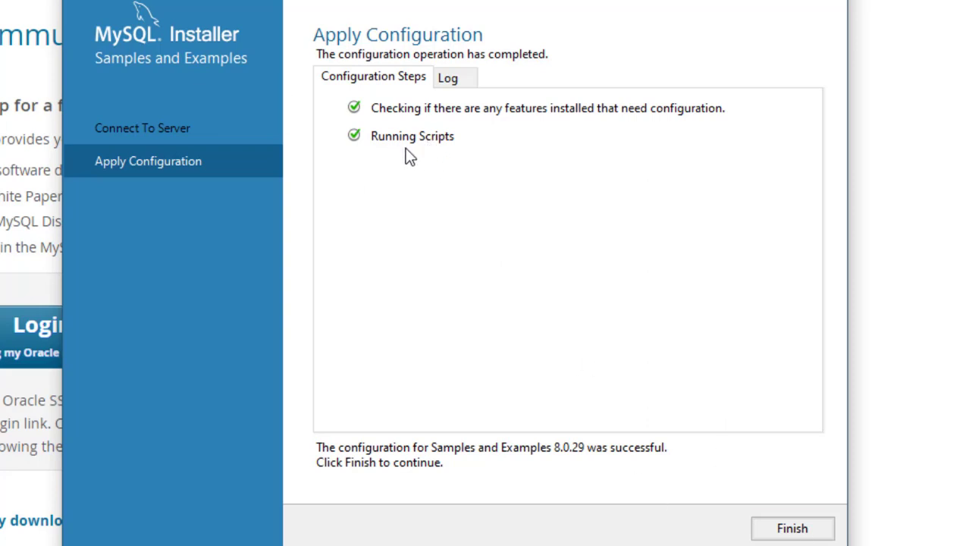
click(768, 535)
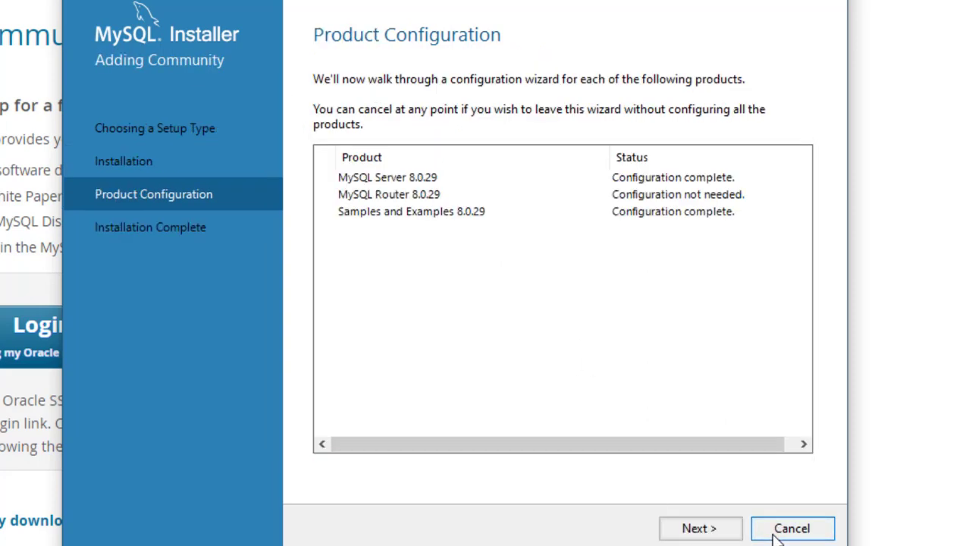
Complete the installation with MySQL Workbench and MySQL Shell set to start after setup
click(698, 531)
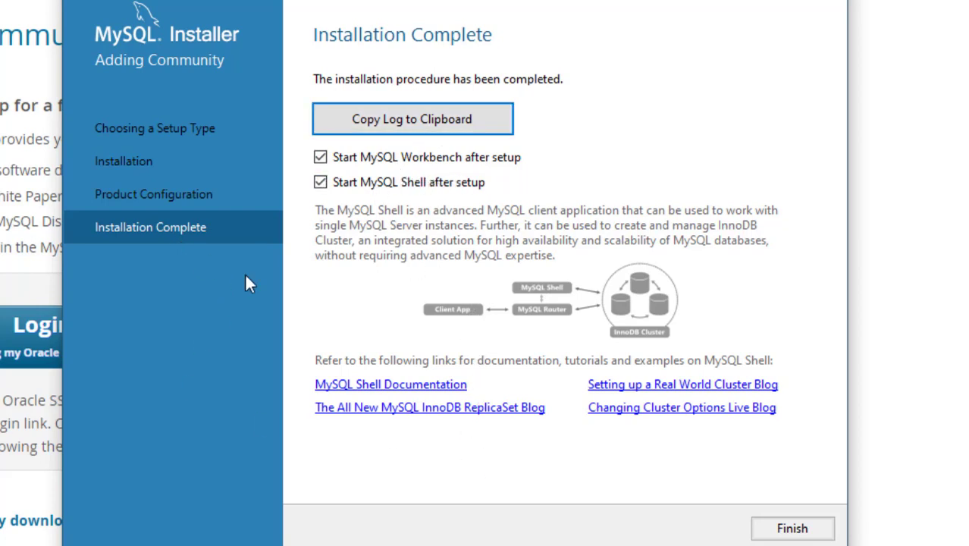
click(787, 537)
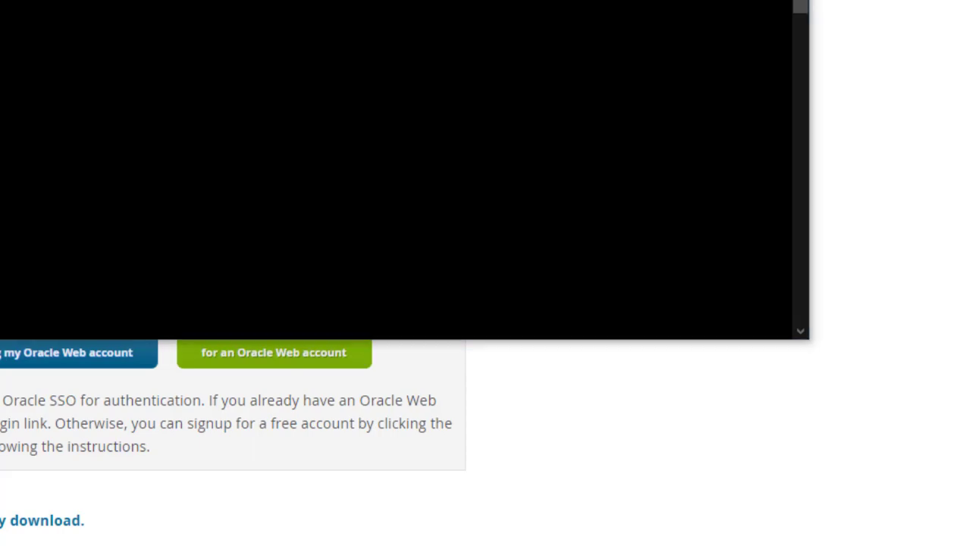
Launch MySQL Workbench 8.0 CE from the MySQL folder in the Start menu
key(super)
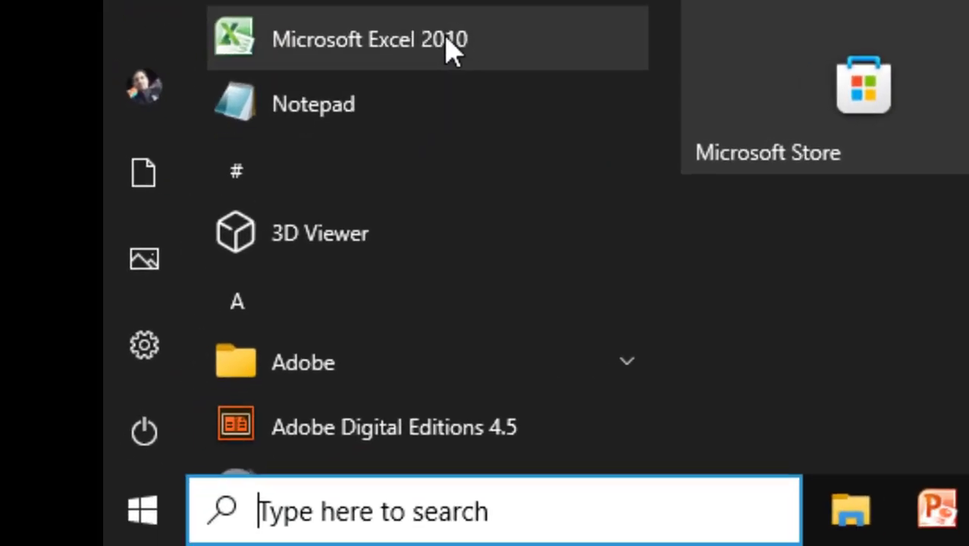
scroll(455, 84, down, 5)
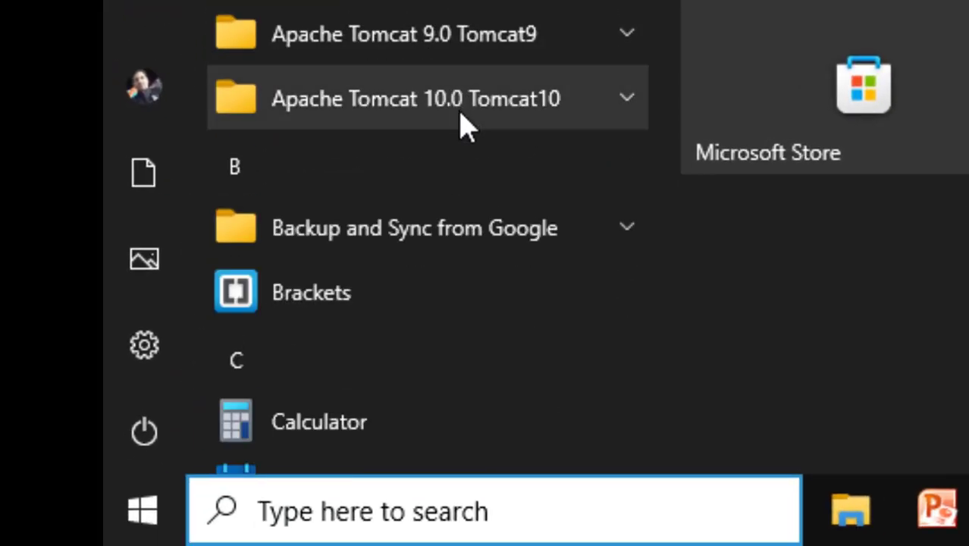
scroll(464, 125, down, 15)
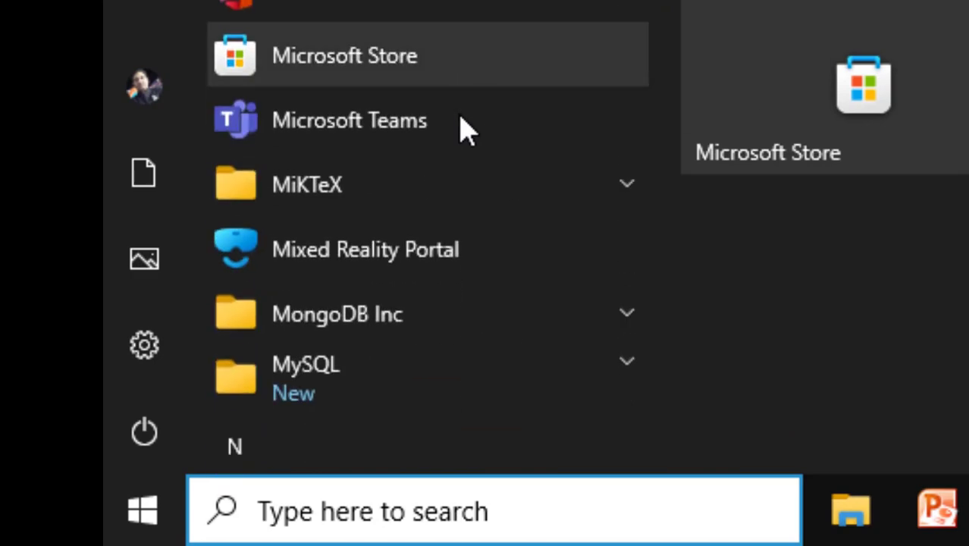
scroll(464, 125, down, 3)
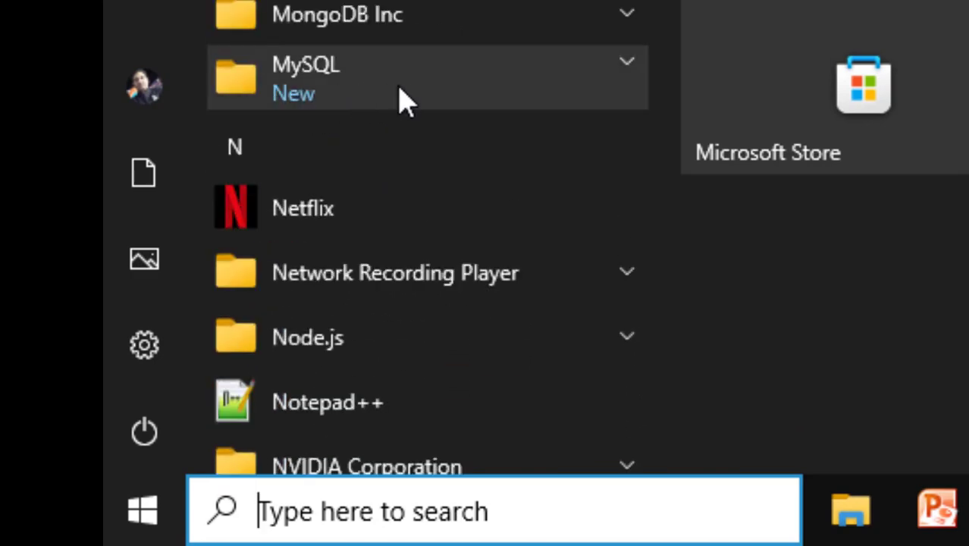
click(406, 99)
scroll(407, 97, down, 4)
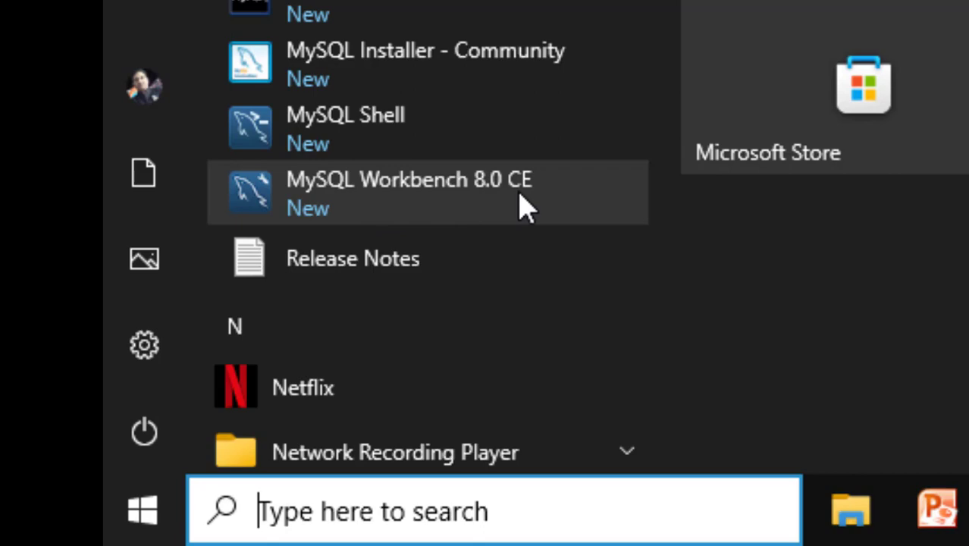
click(470, 199)
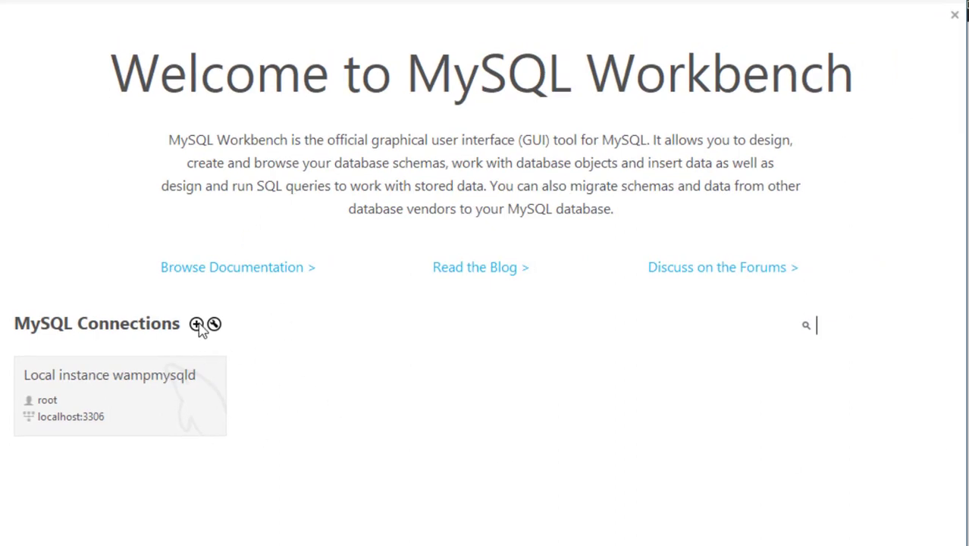
Open the local instance connection, entering the root password and saving it in the vault
click(130, 408)
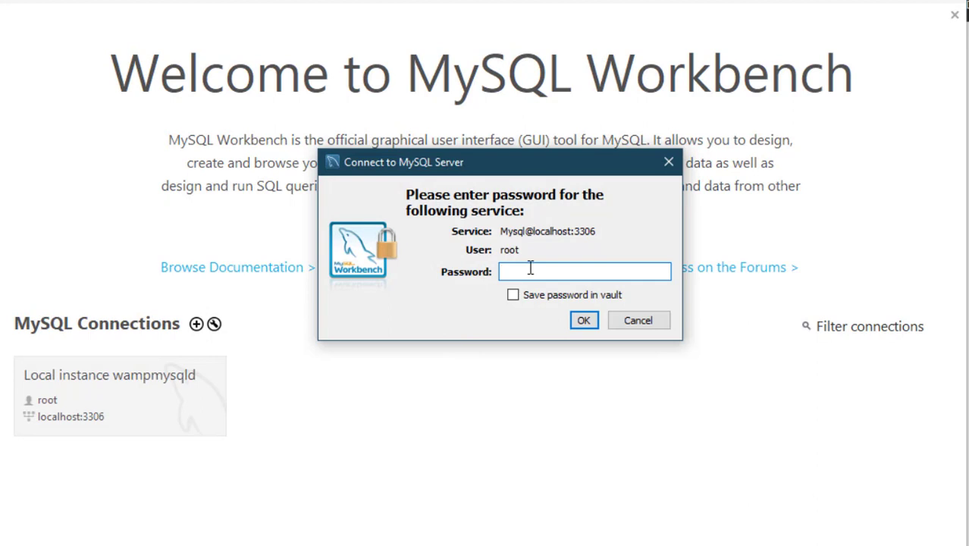
text(*****)
click(534, 298)
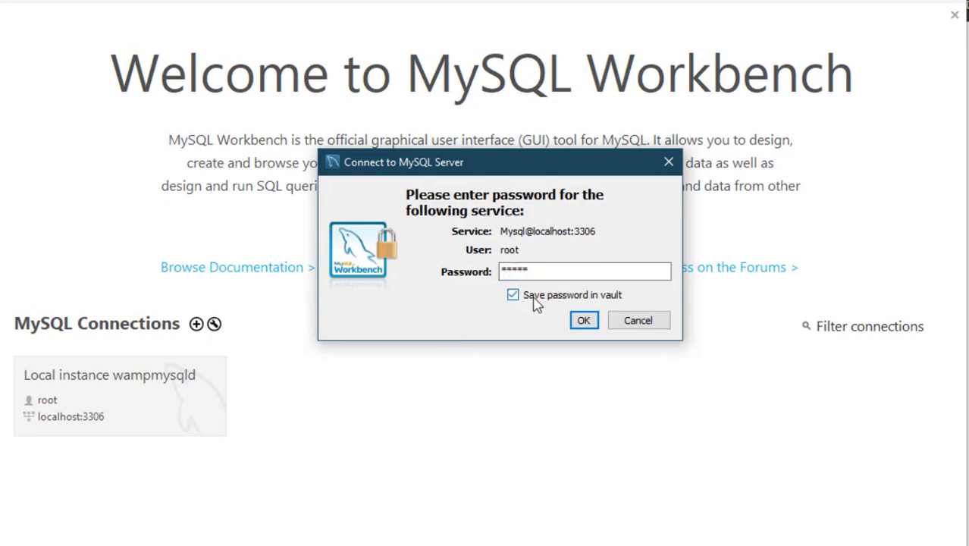
click(583, 321)
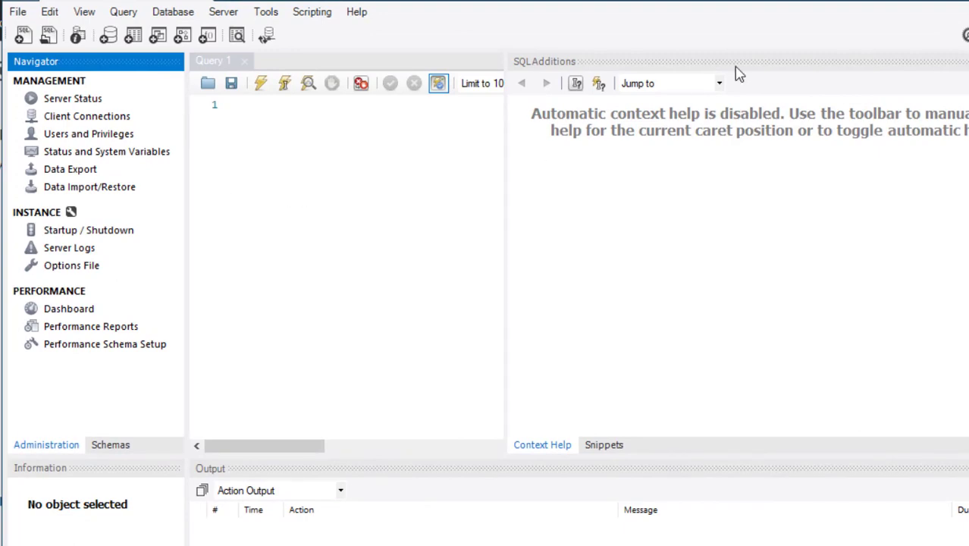
double_click(817, 1)
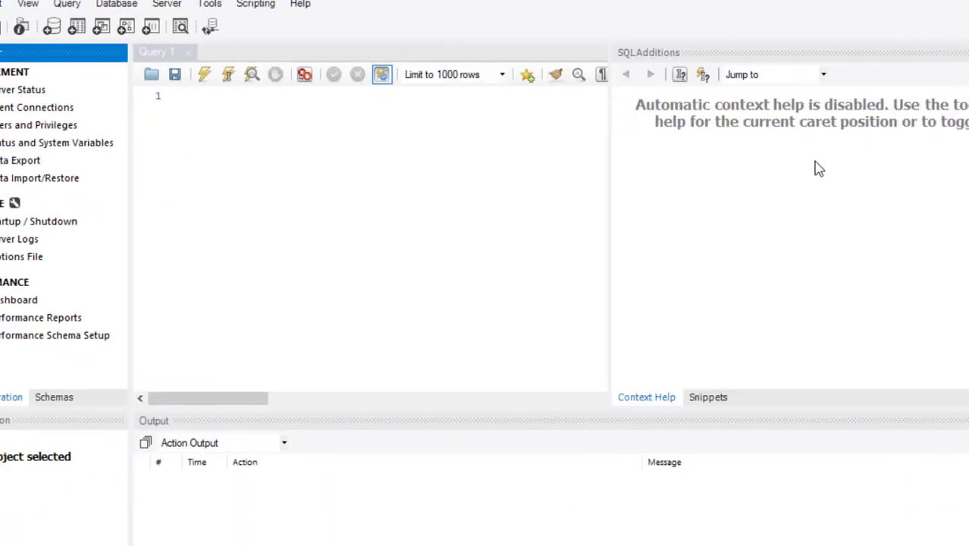